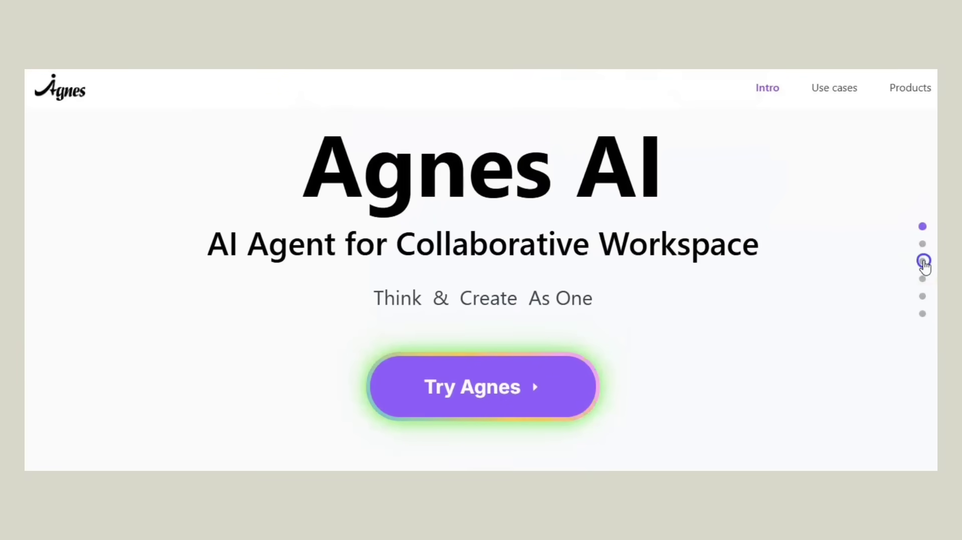
Browse the collaboration, Reviewer Workflow and Editor sections, then return to the collaboration overview.
left_click(923, 261)
left_click(922, 279)
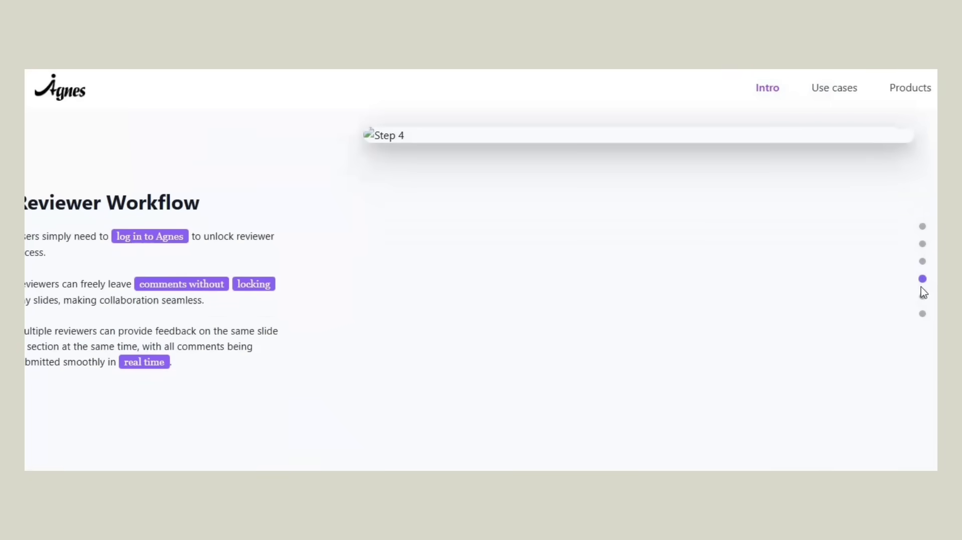
left_click(922, 296)
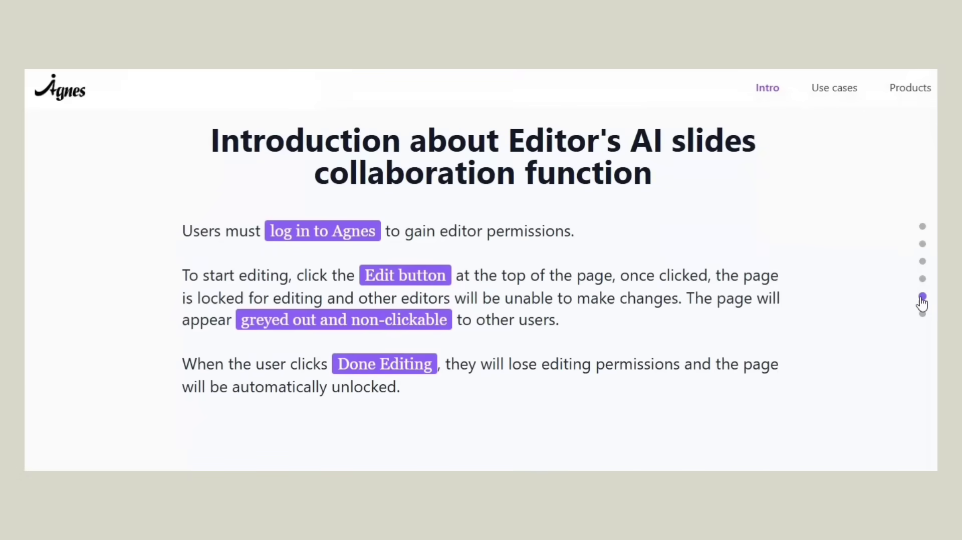
left_click(923, 229)
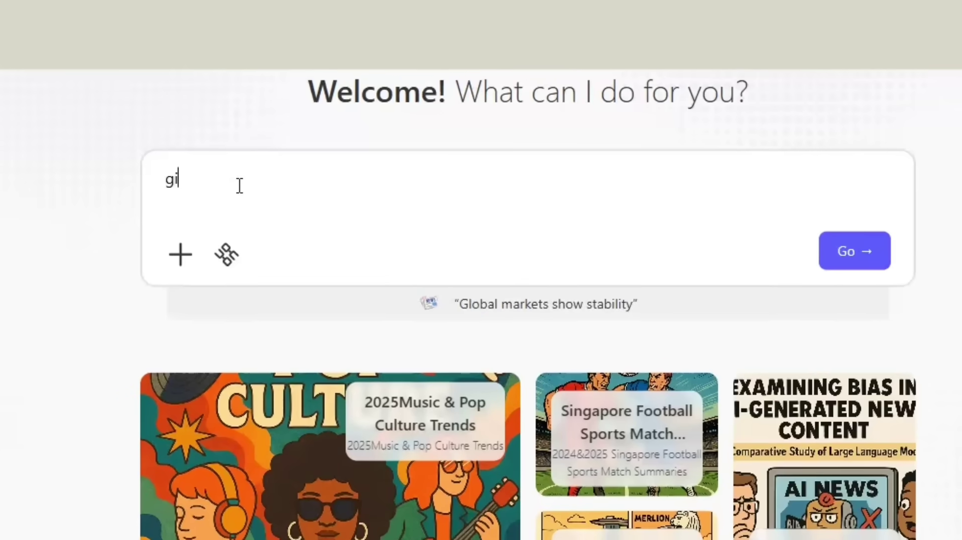
Enter the task request 'give market overview on r in 2025' for a renewals market overview.
type("ve me a ma")
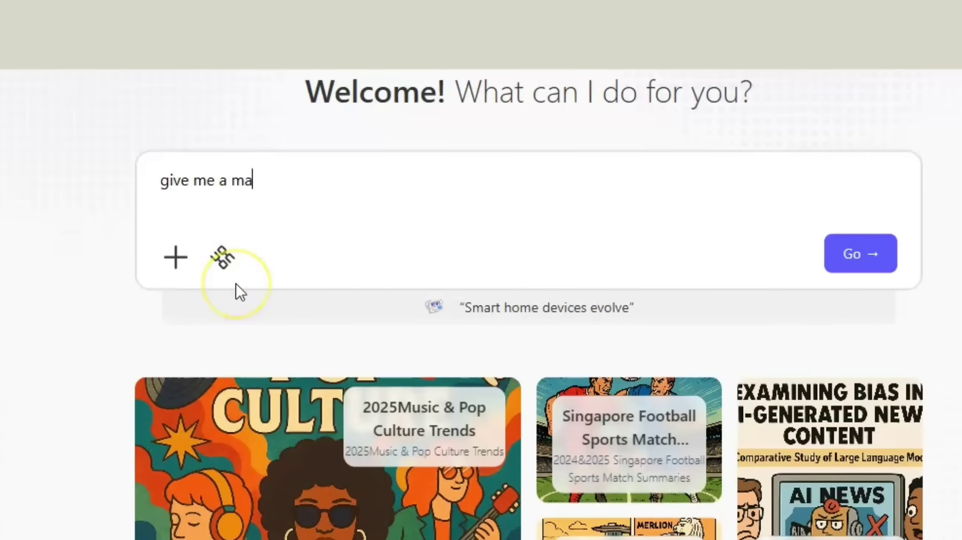
type("rket overview")
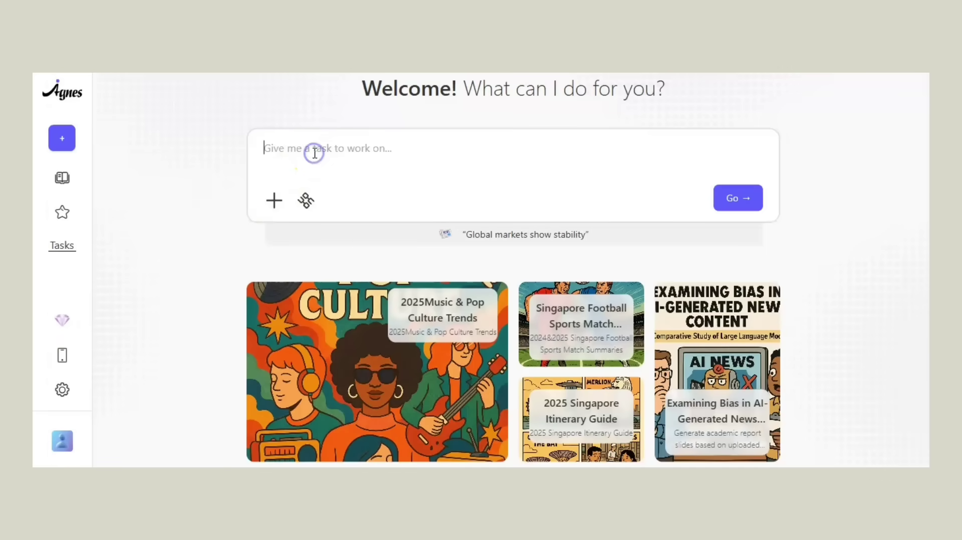
type("give ")
type("market o")
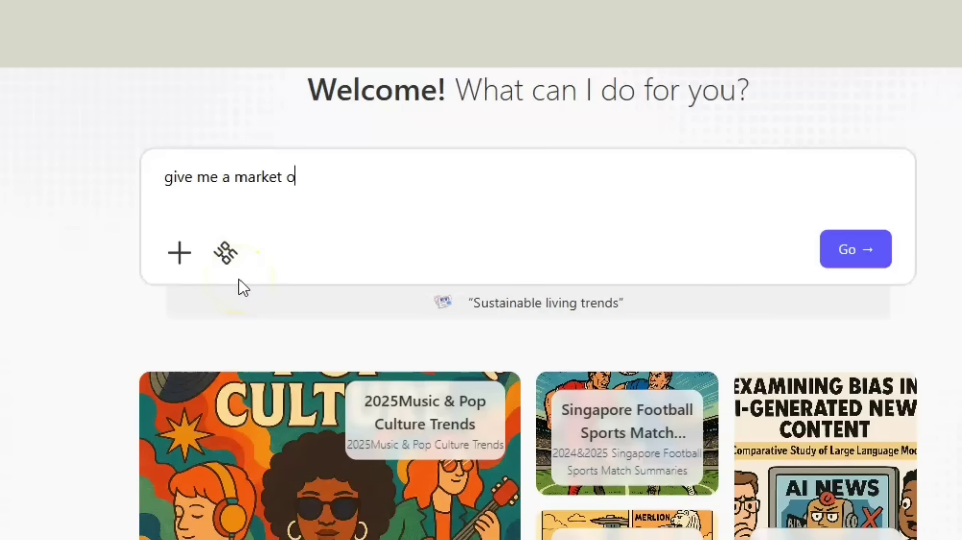
type("verview on renew")
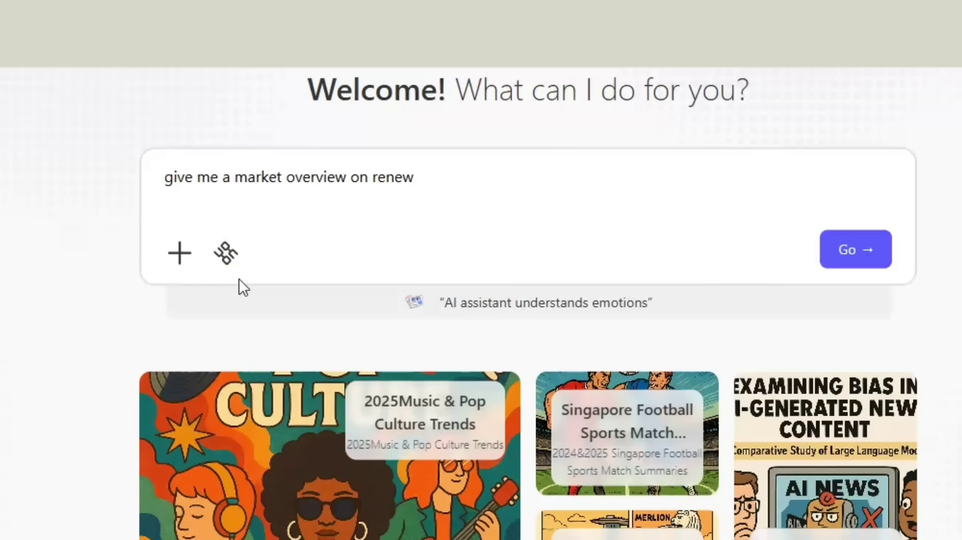
type(" in 2025")
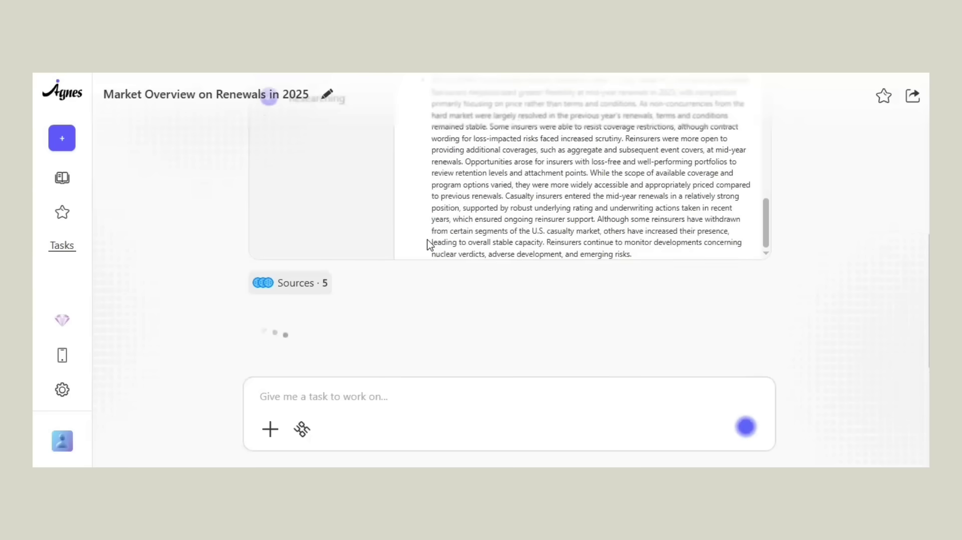
Let the 2025 renewals market report finish and scroll through the generated report.
left_click(498, 320)
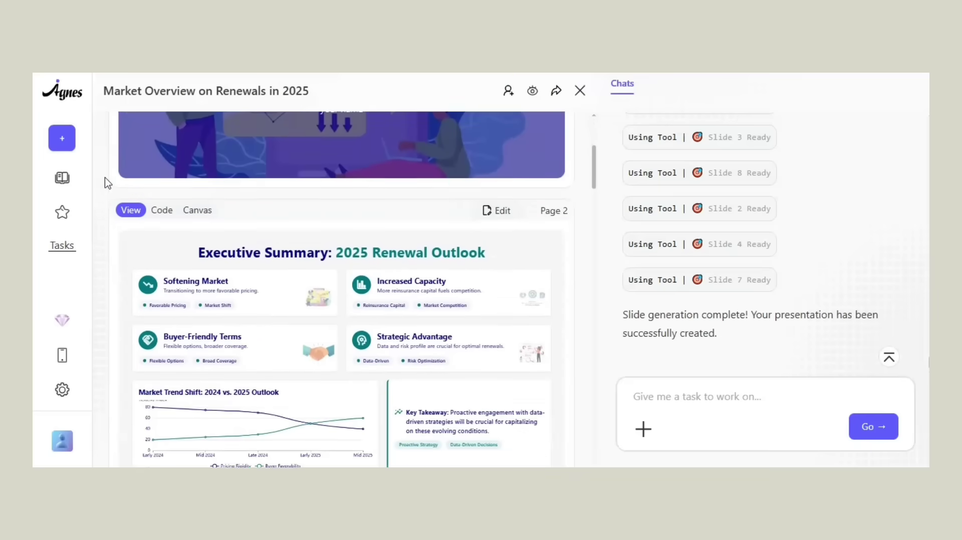
scroll(107, 183, "down", 1)
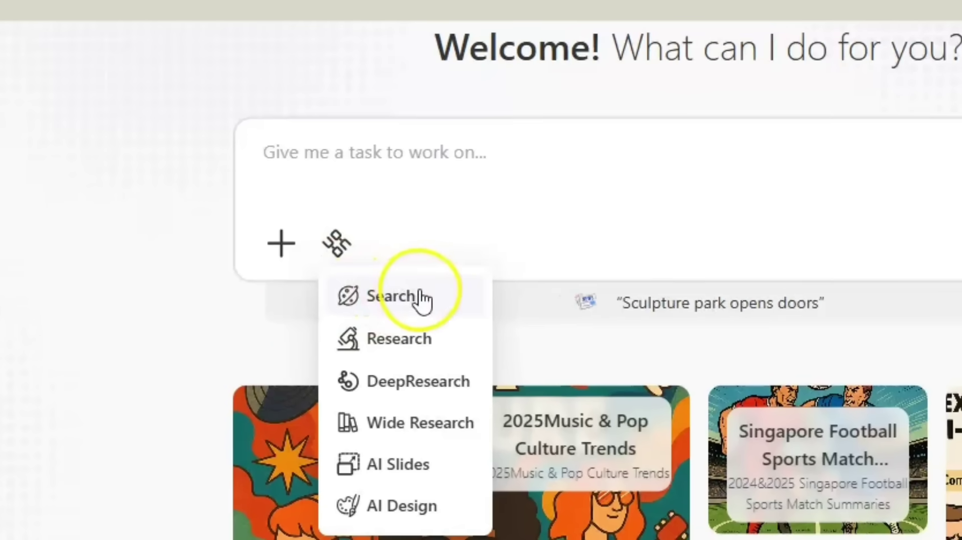
Switch to Search mode and start a query on the global coffee market size.
left_click(352, 230)
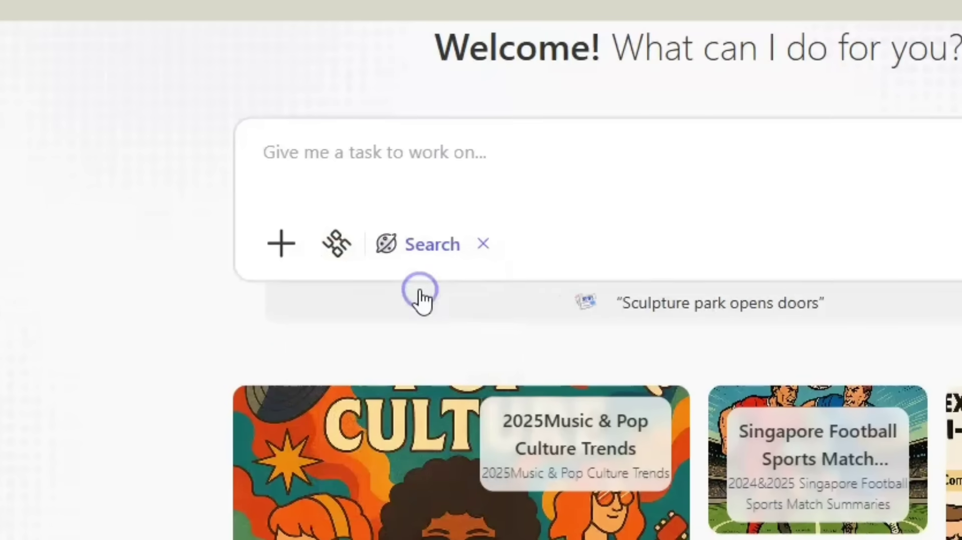
left_click(369, 206)
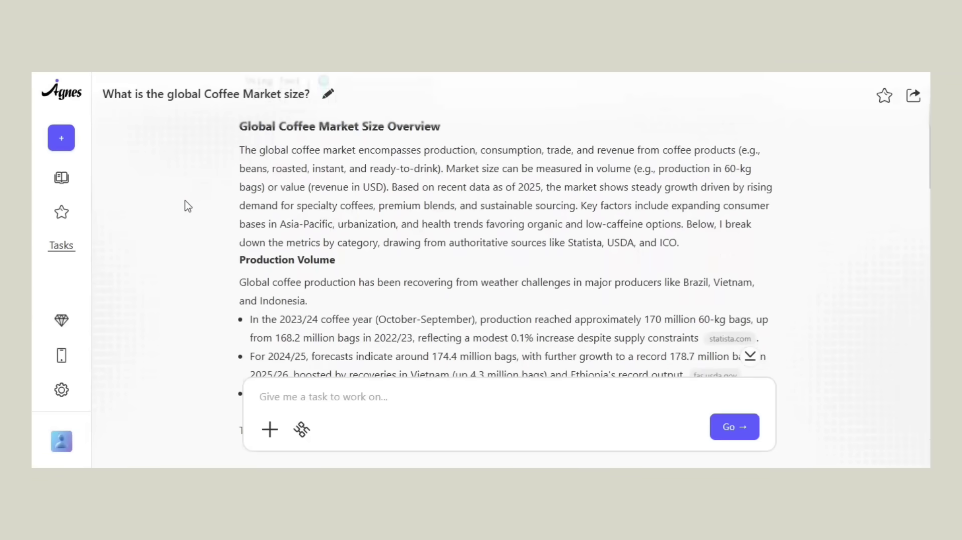
Scroll down through the full coffee market-size answer toward its 35 sources.
scroll(190, 211, "down", 4)
scroll(188, 206, "down", 3)
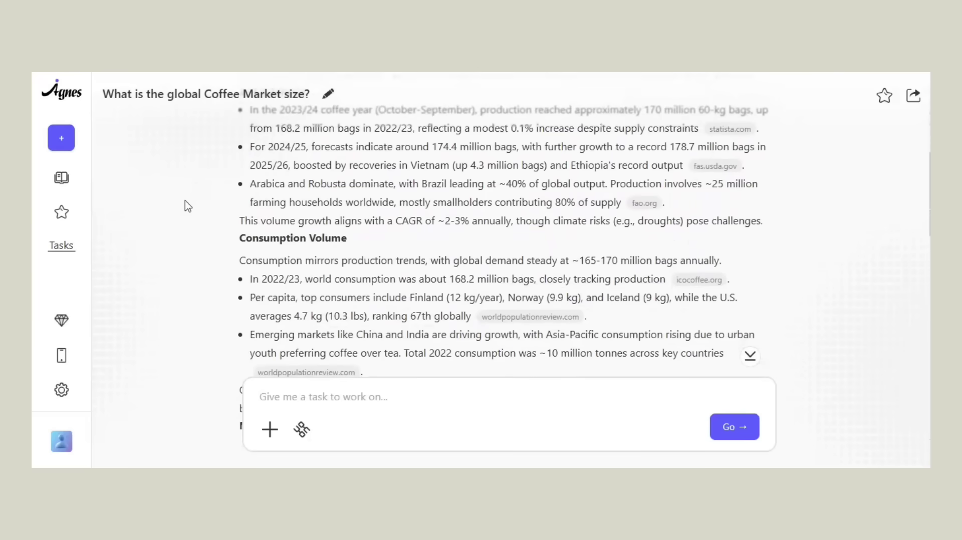
scroll(188, 205, "down", 3)
scroll(188, 206, "down", 3)
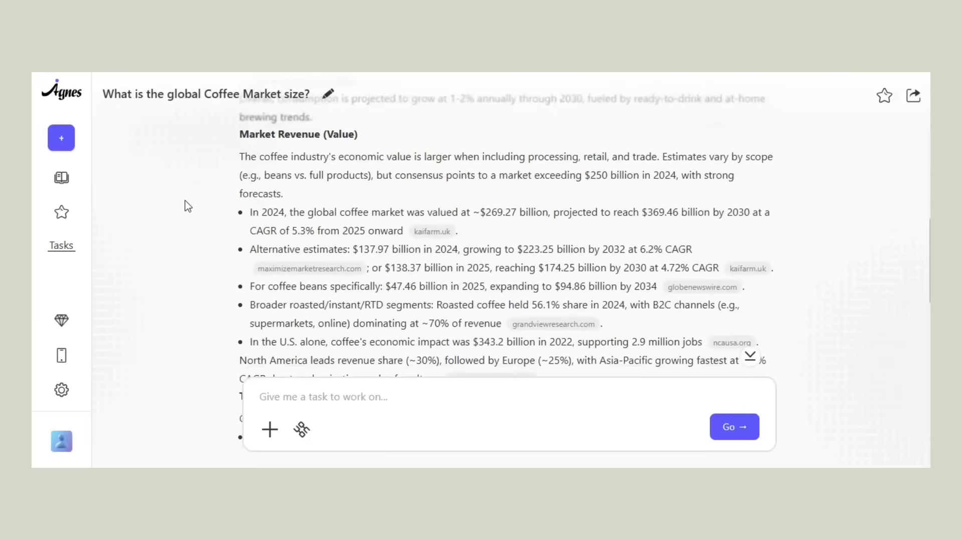
scroll(188, 205, "down", 2)
scroll(188, 206, "down", 6)
scroll(187, 206, "down", 4)
scroll(188, 206, "down", 3)
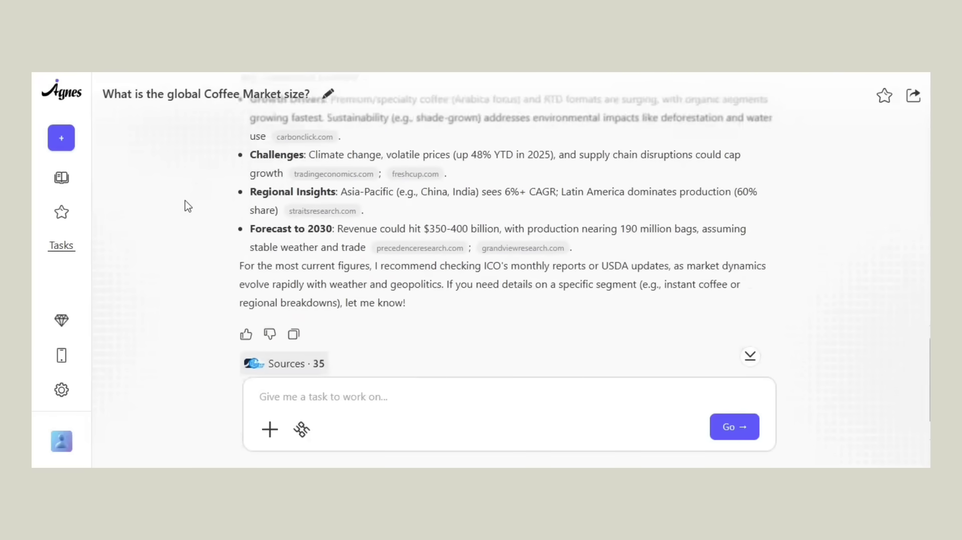
scroll(188, 206, "down", 2)
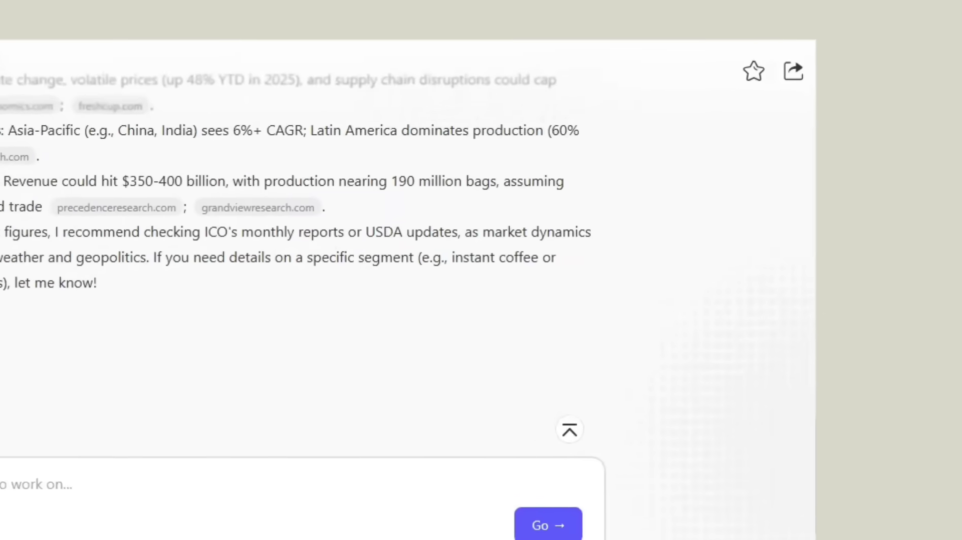
scroll(765, 143, "down", 1)
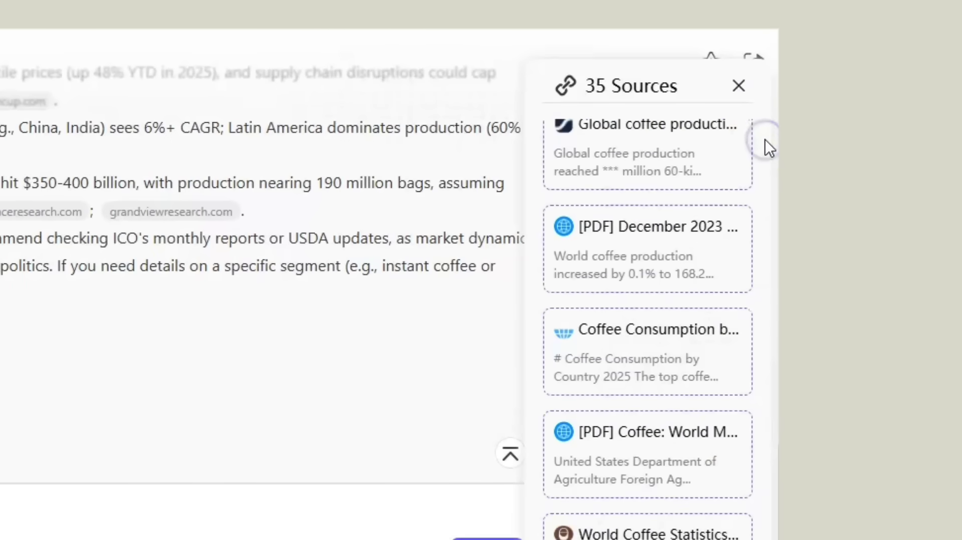
scroll(766, 143, "down", 3)
scroll(765, 143, "down", 1)
scroll(765, 143, "down", 2)
scroll(765, 140, "down", 1)
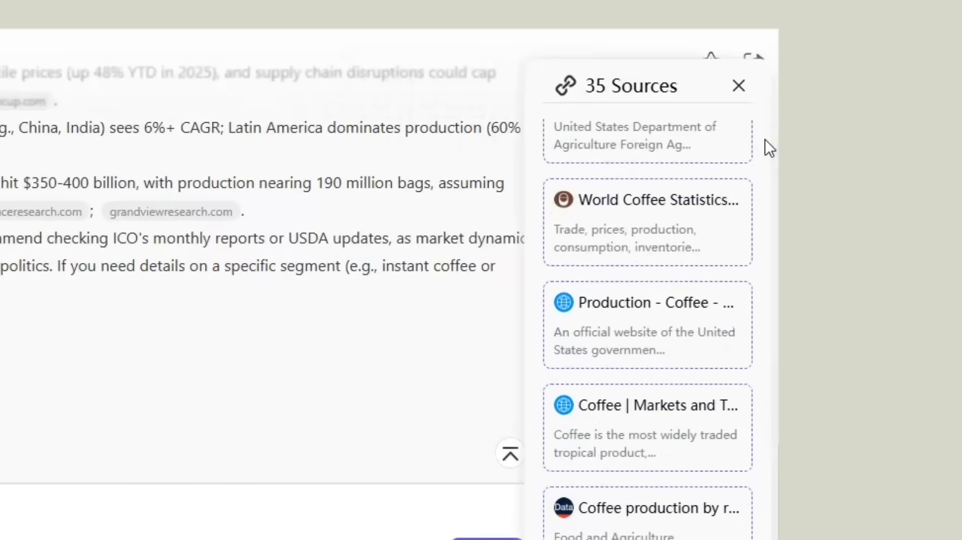
scroll(765, 140, "down", 2)
scroll(765, 141, "down", 1)
scroll(765, 140, "down", 1)
scroll(769, 148, "down", 1)
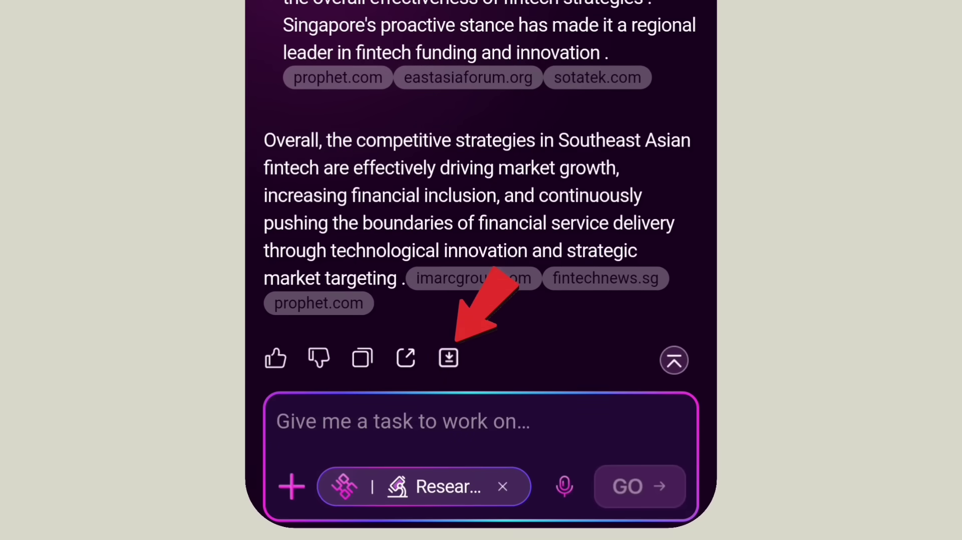
Switch the fintech research to AI Slides mode and follow the image search and Slide Design Start progress.
left_click(407, 420)
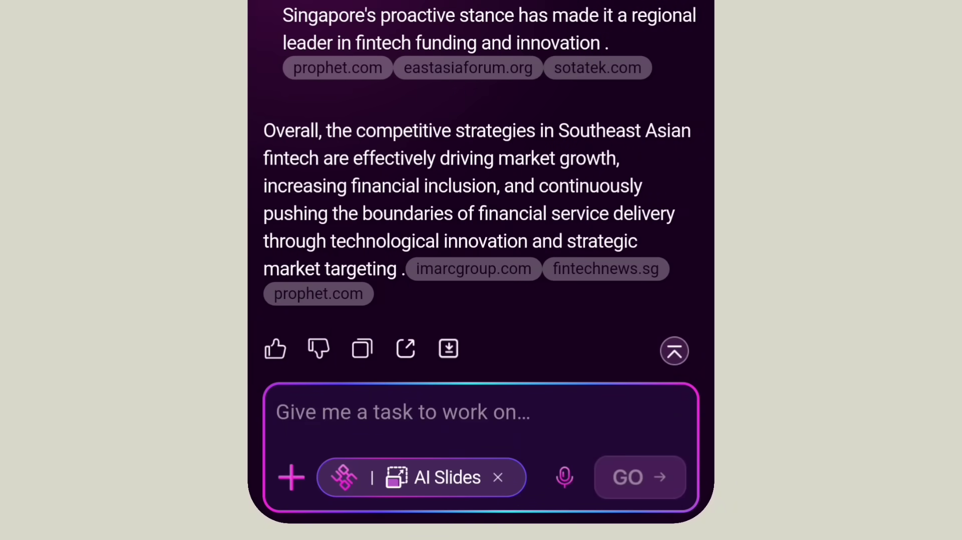
scroll(481, 201, "up", 10)
scroll(481, 201, "down", 1)
scroll(481, 200, "down", 2)
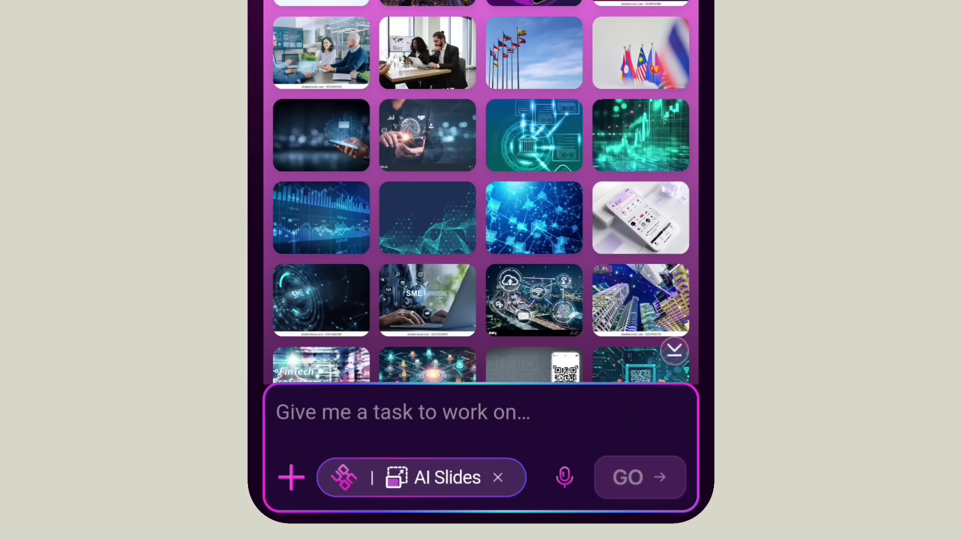
scroll(481, 200, "down", 1)
scroll(481, 200, "down", 2)
scroll(481, 201, "down", 2)
scroll(481, 200, "down", 2)
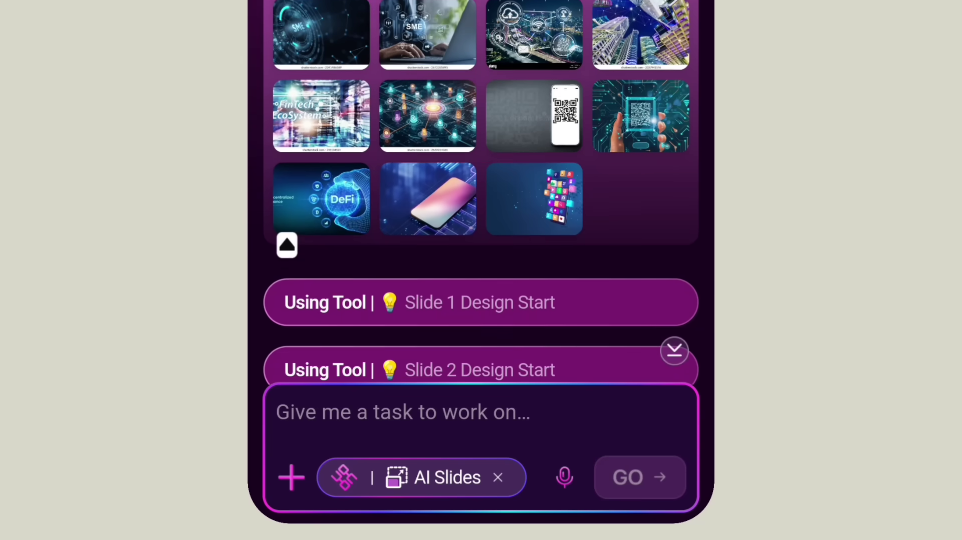
scroll(481, 200, "down", 2)
scroll(481, 201, "down", 2)
scroll(481, 200, "down", 2)
scroll(481, 200, "down", 1)
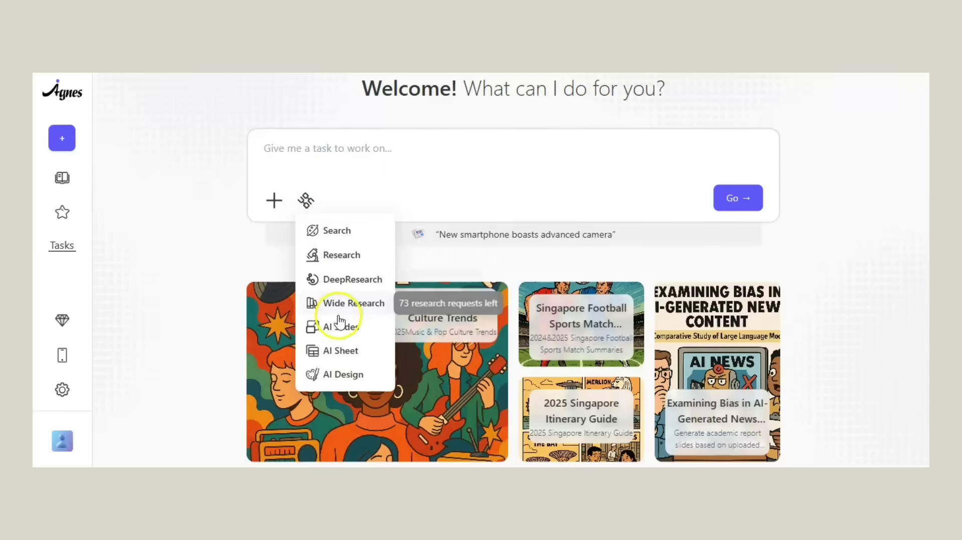
Set the new task to AI Slides mode and begin the request with 'Cre'.
left_click(335, 327)
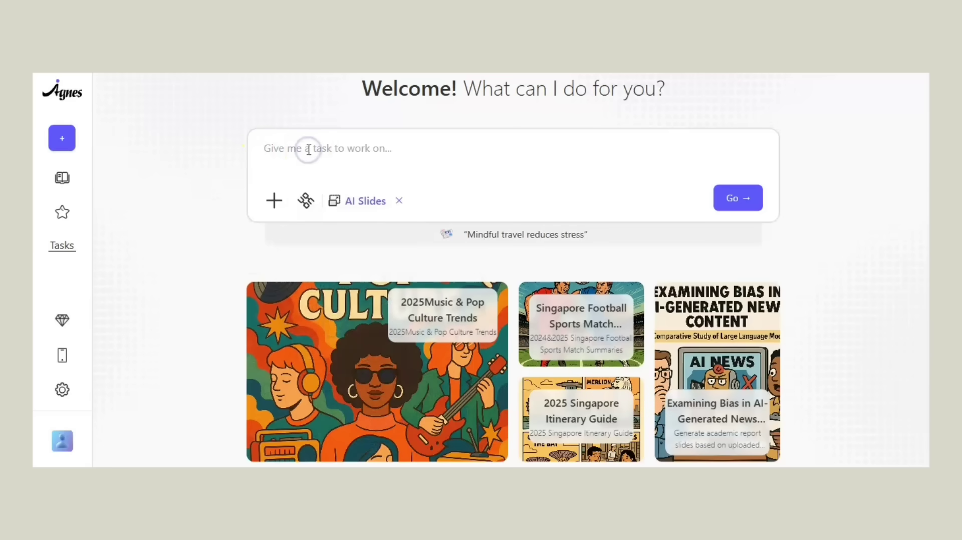
type("Cre")
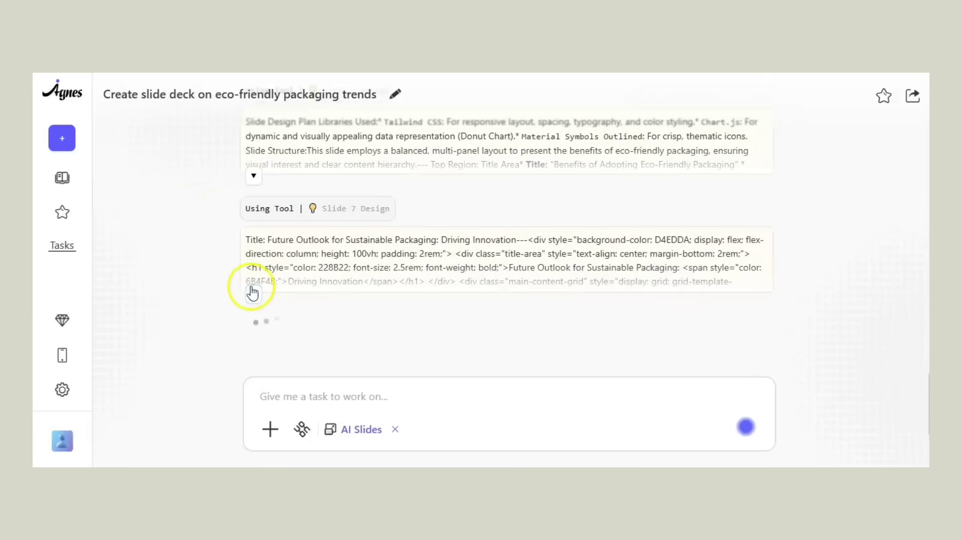
Expand the Slide 7 design code and the full slide design plan text.
left_click(253, 293)
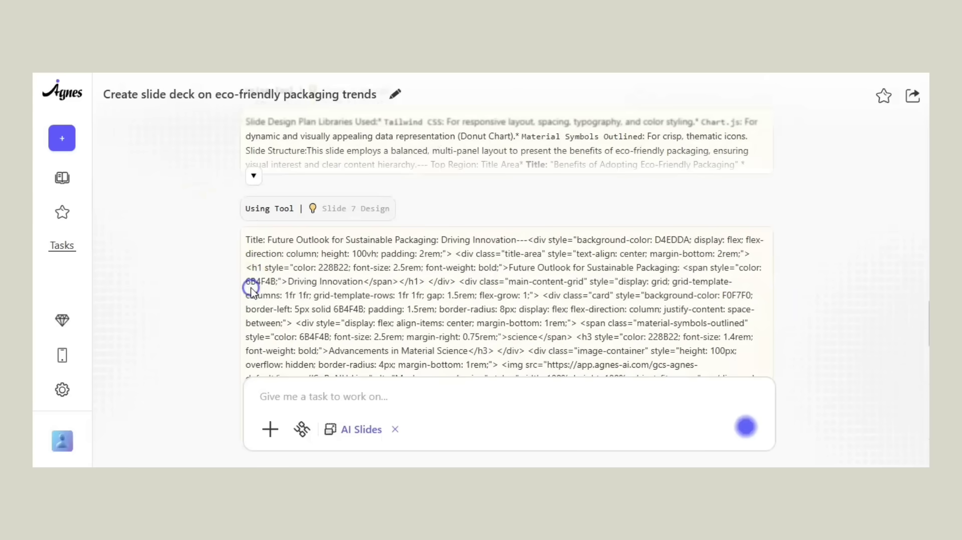
left_click(253, 176)
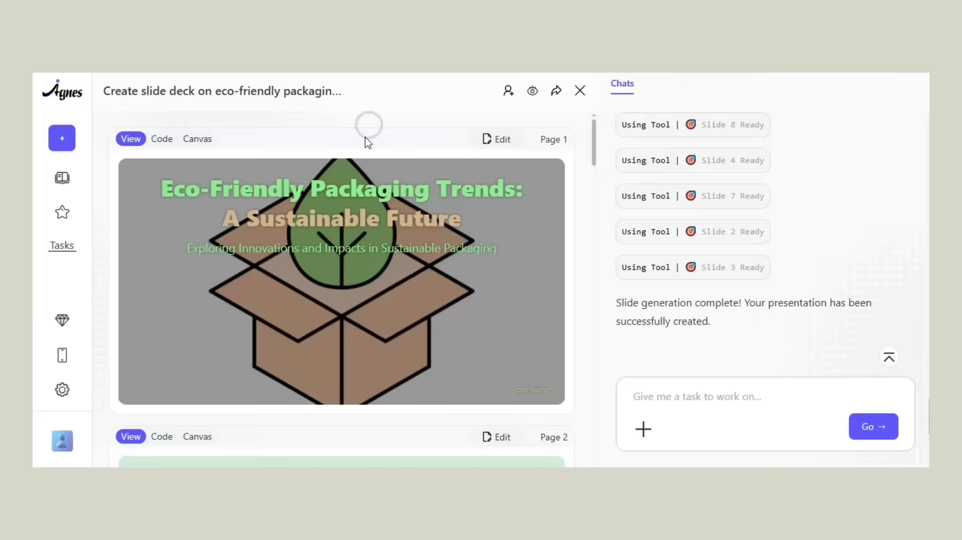
Scroll through the finished eight-page eco-friendly packaging slides.
scroll(369, 125, "down", 5)
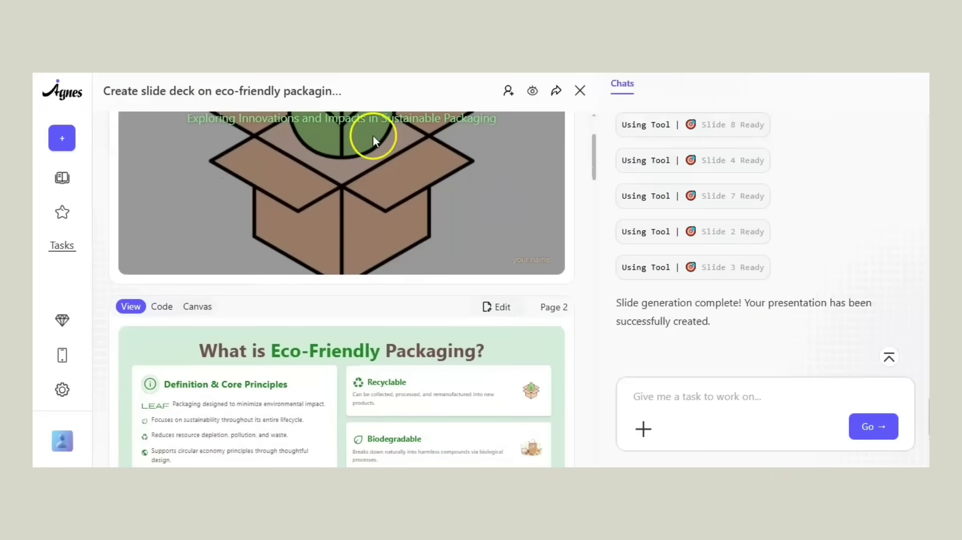
scroll(527, 201, "down", 3)
scroll(528, 202, "down", 1)
scroll(530, 202, "down", 1)
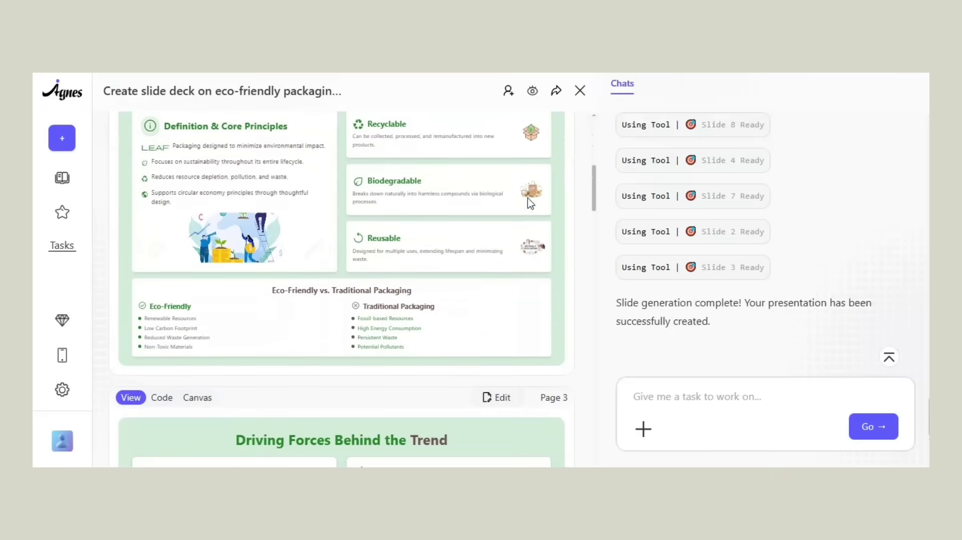
scroll(530, 203, "down", 1)
scroll(530, 203, "down", 2)
scroll(530, 203, "down", 1)
scroll(530, 203, "down", 3)
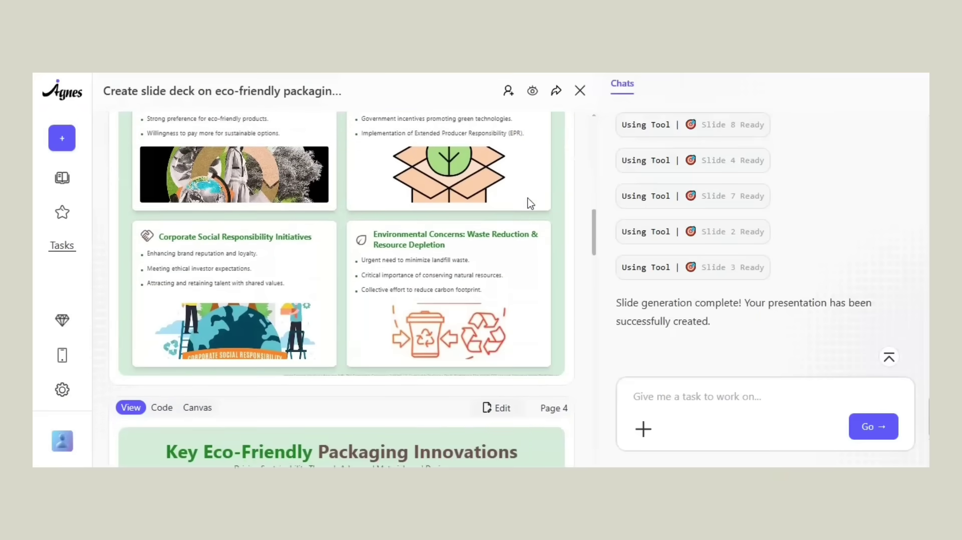
scroll(530, 203, "down", 1)
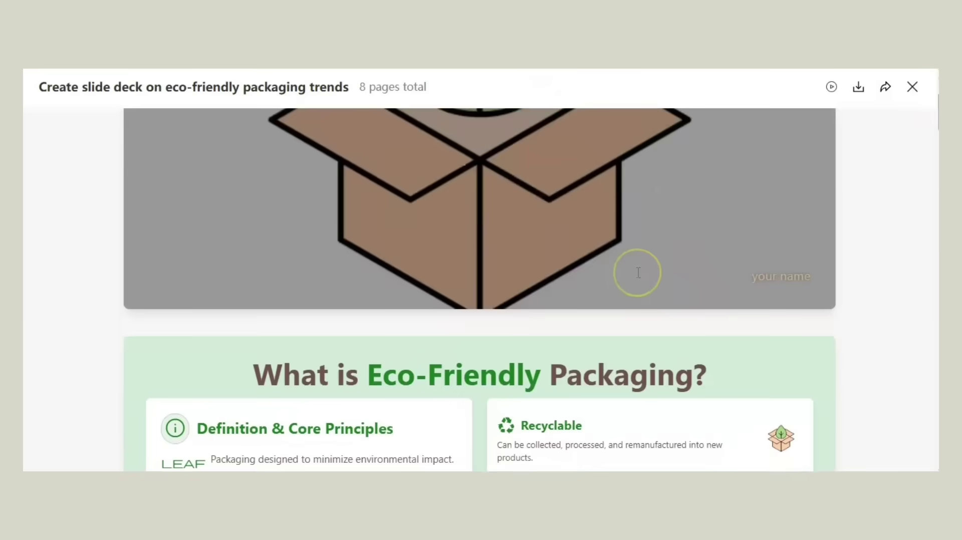
Scroll the deck preview down to the Join the Movement slide, then back up to Future Outlook.
scroll(635, 272, "down", 3)
scroll(635, 272, "down", 5)
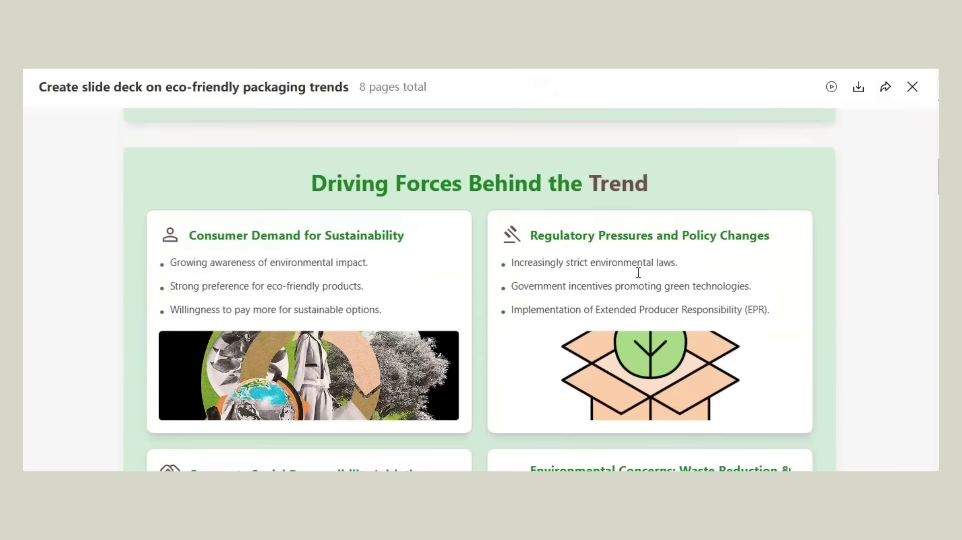
scroll(638, 273, "down", 4)
scroll(638, 273, "down", 5)
scroll(639, 273, "down", 1)
scroll(639, 273, "down", 5)
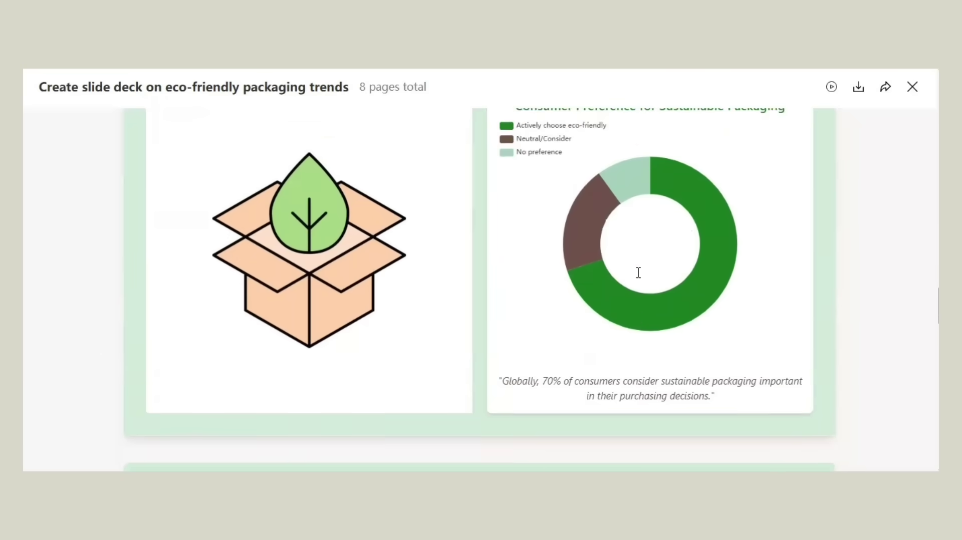
scroll(639, 273, "down", 4)
scroll(639, 273, "down", 5)
scroll(644, 271, "down", 5)
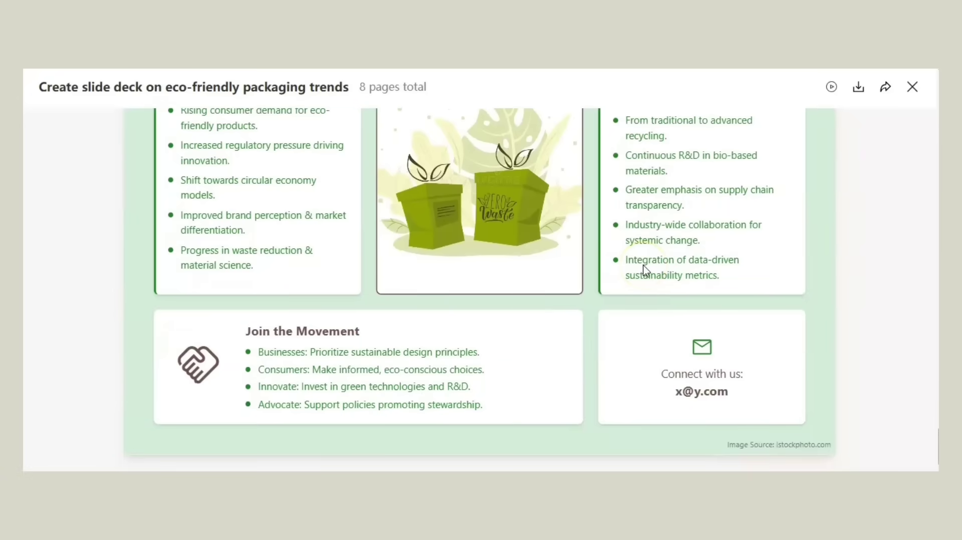
scroll(645, 271, "up", 5)
scroll(644, 271, "up", 3)
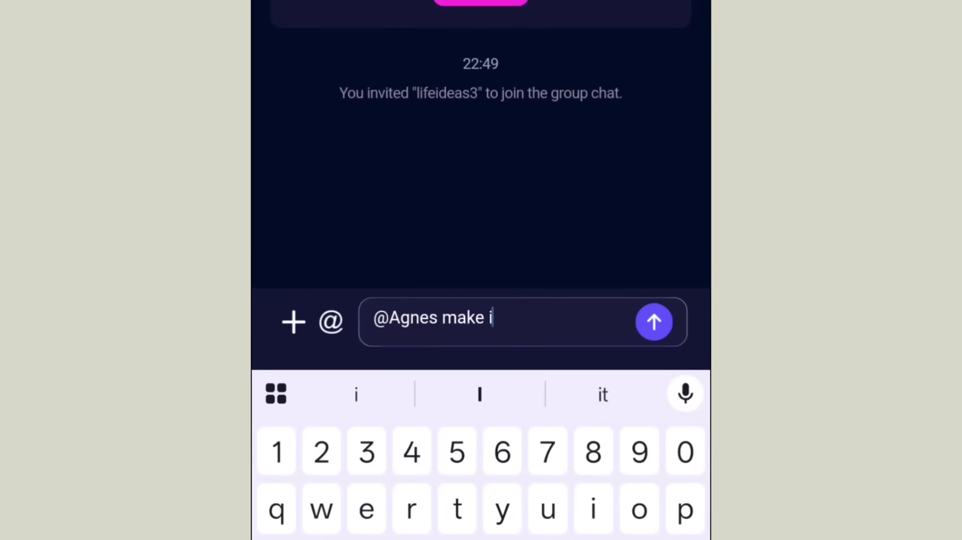
type("mag")
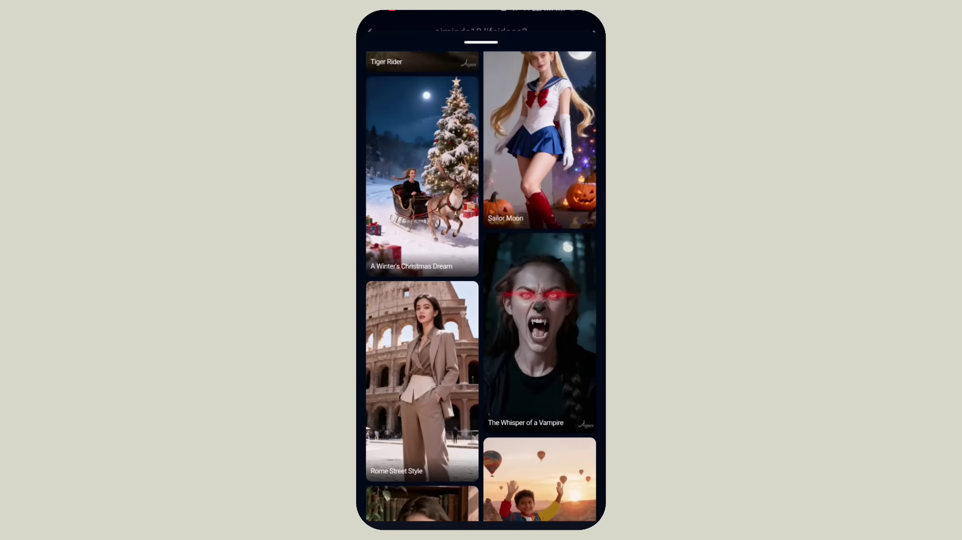
scroll(481, 286, "down", 5)
scroll(481, 286, "down", 5)
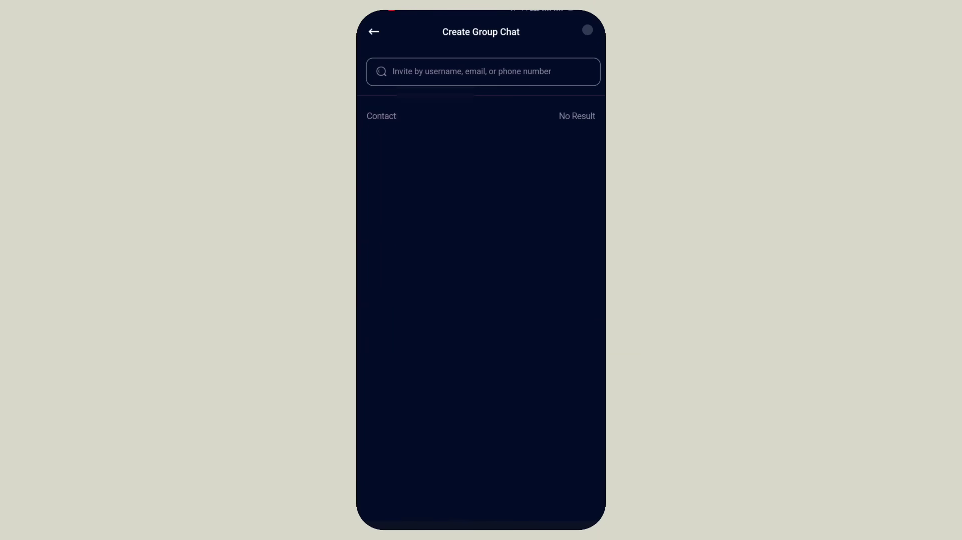
scroll(565, 356, "down", 1)
scroll(565, 356, "down", 10)
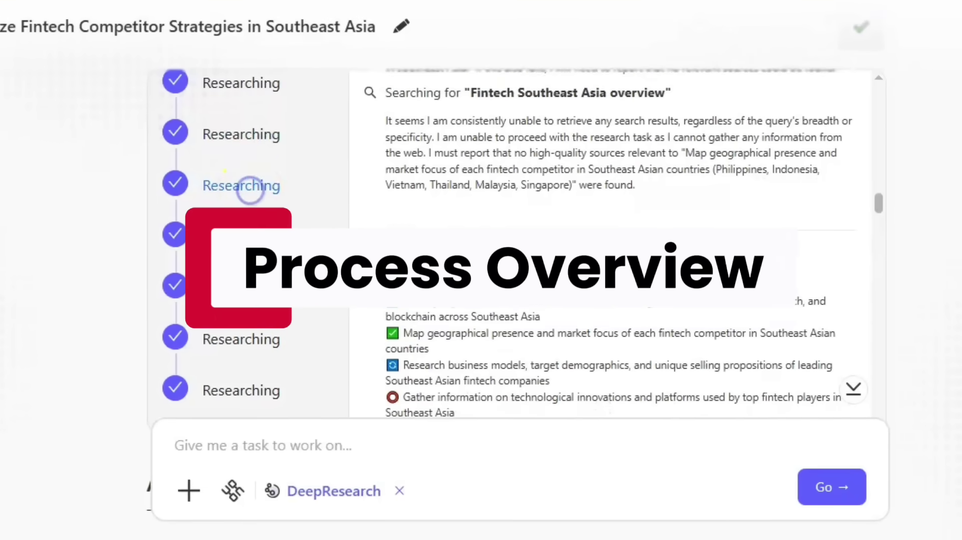
Scroll through the DeepResearch log and report on Southeast Asian fintech competitor strategies.
scroll(440, 296, "down", 3)
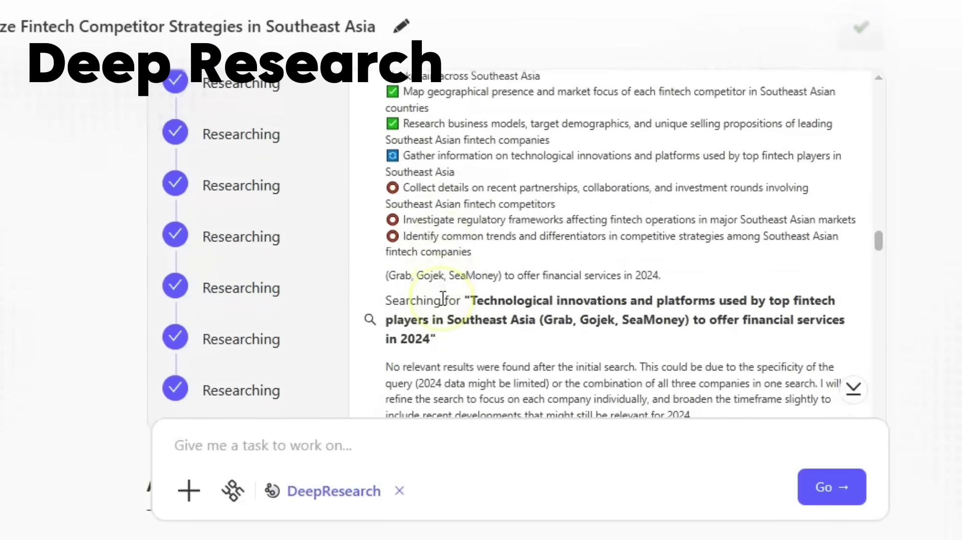
scroll(443, 299, "down", 3)
scroll(443, 300, "down", 5)
scroll(401, 321, "down", 5)
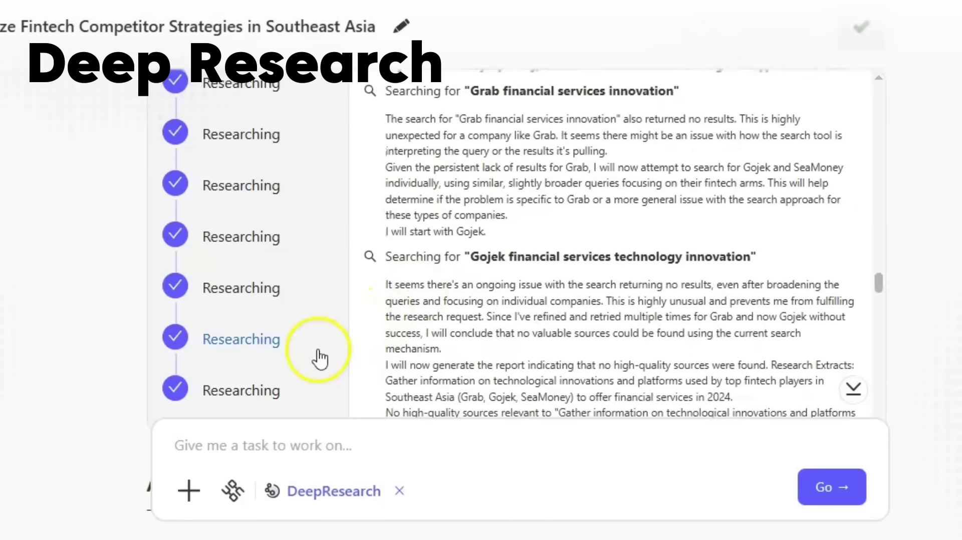
scroll(319, 355, "down", 6)
scroll(319, 350, "down", 1)
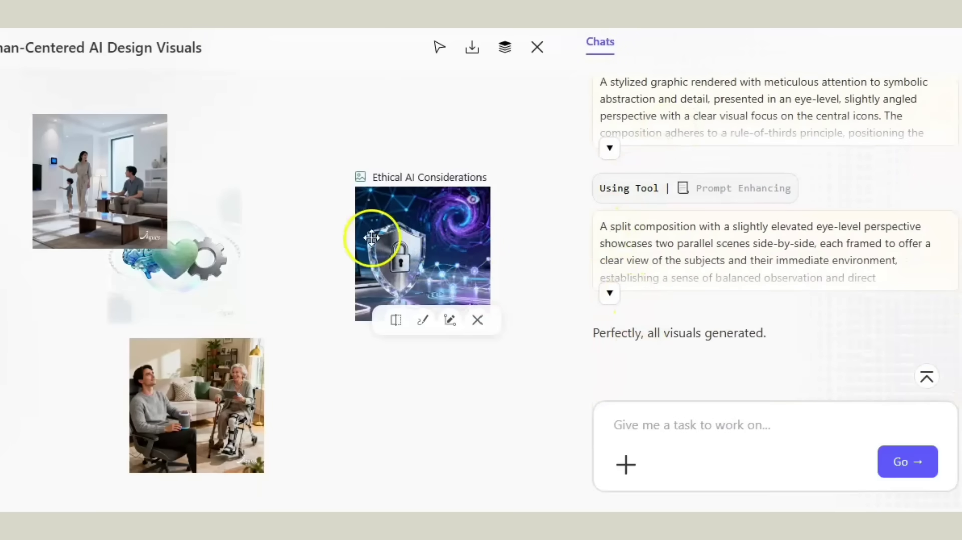
Move the living-room and shield-and-lock images on the canvas, then bring up the task-mode list.
left_click_drag(91, 173, 122, 172)
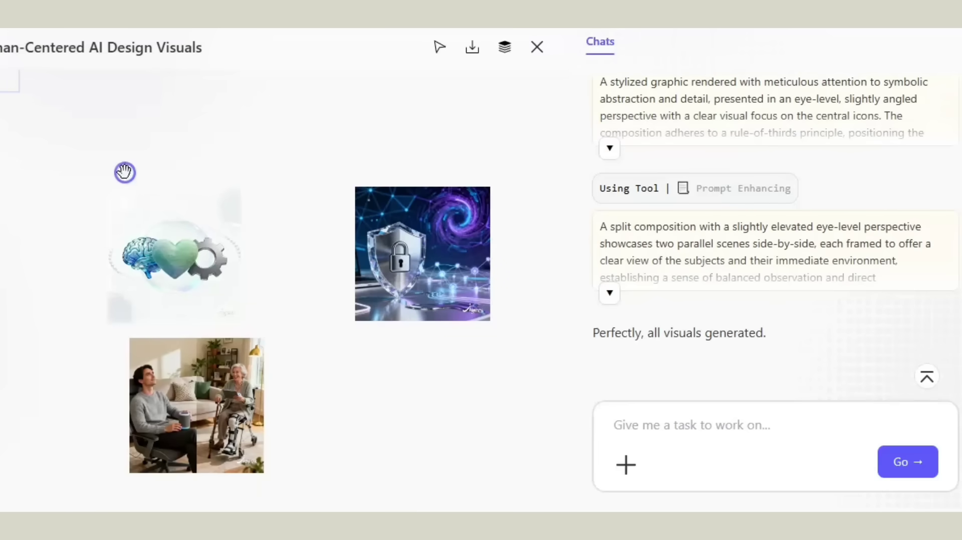
mouse_move(370, 236)
left_mouse_down()
mouse_move(311, 229)
mouse_move(406, 235)
left_mouse_up()
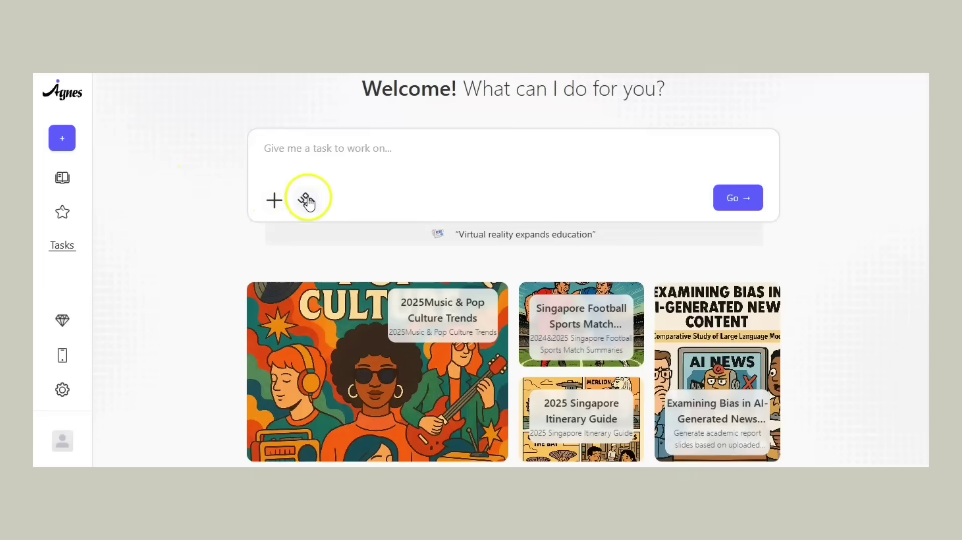
left_click(306, 200)
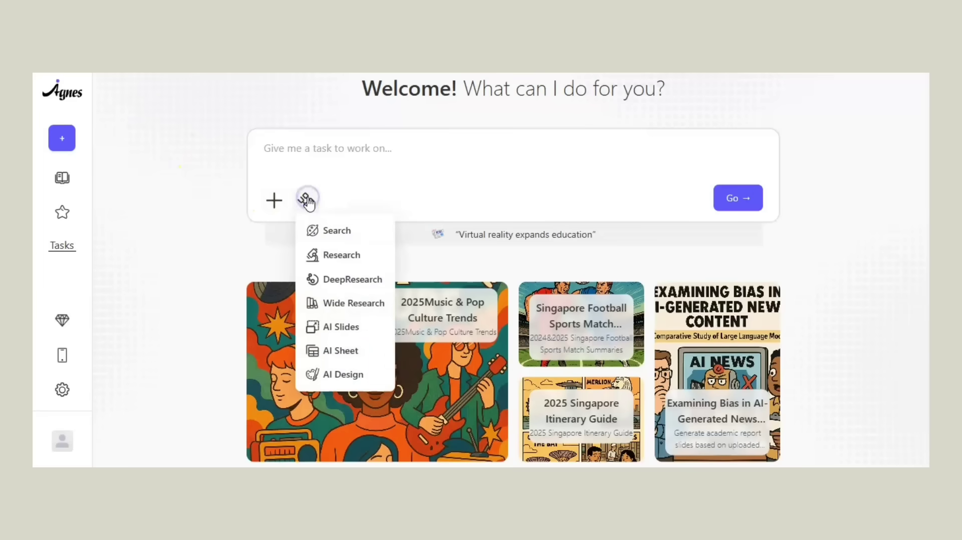
Submit a Wide Research prompt on 2025 renewals, then search the store for 'agnes ai'.
left_click(339, 304)
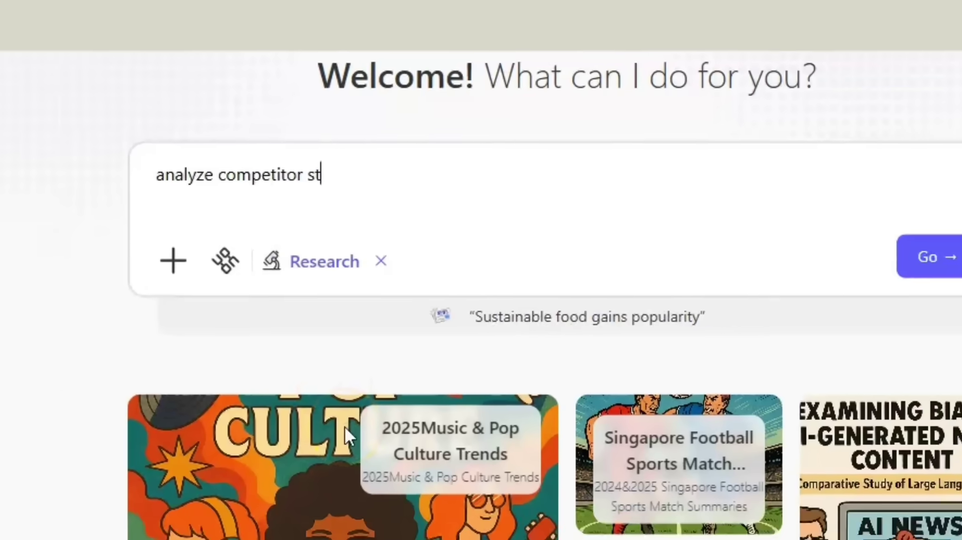
type("rs")
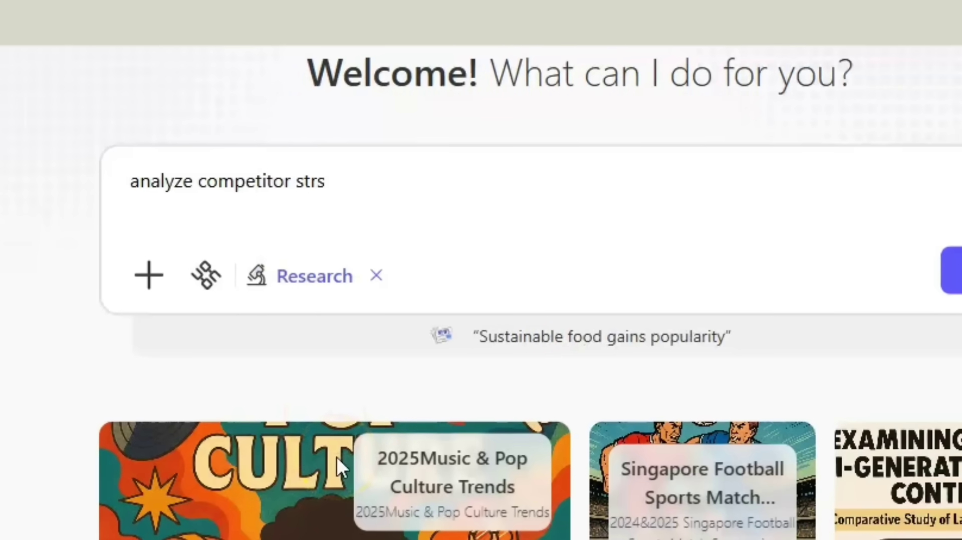
key("BackSpace")
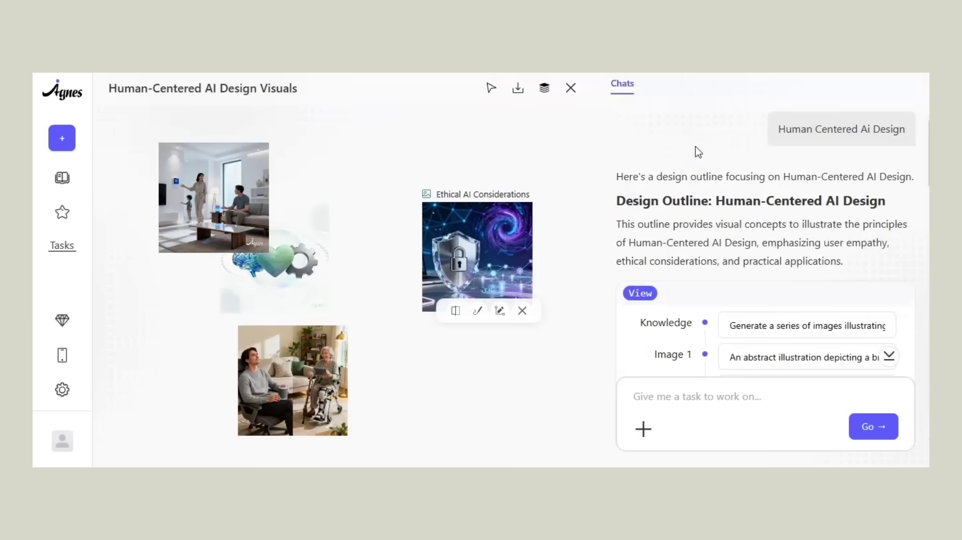
scroll(698, 152, "down", 3)
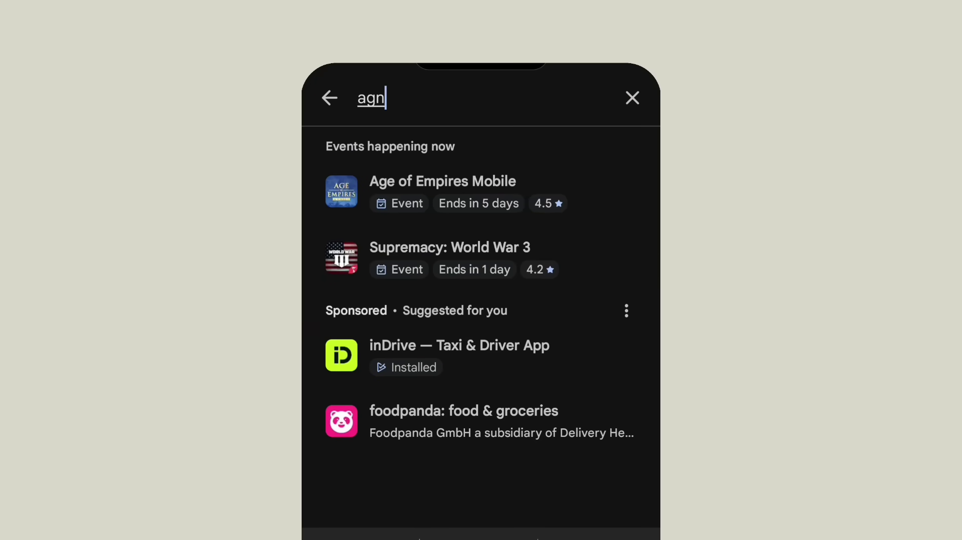
key("Return")
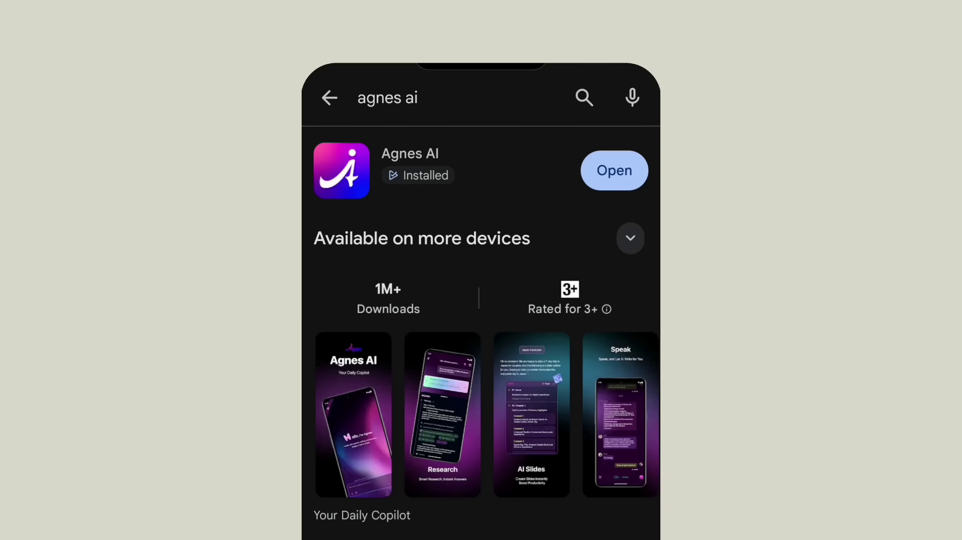